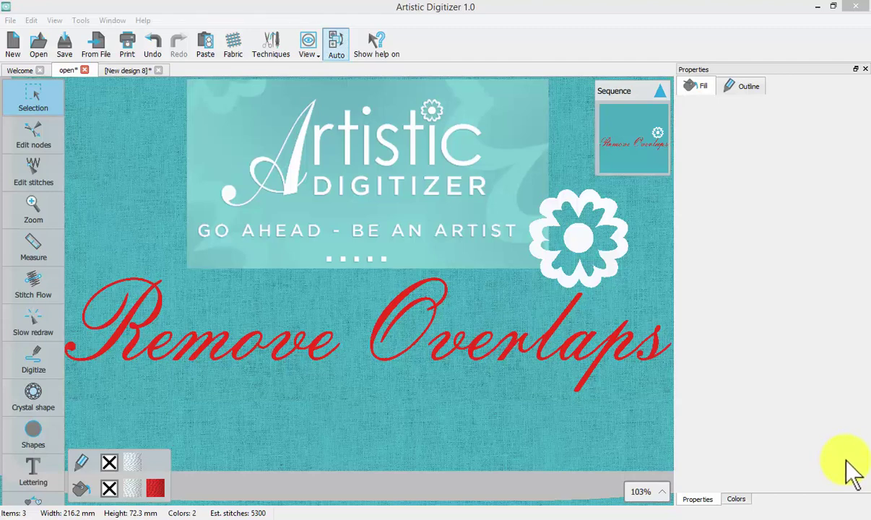
- Draw a cyan filled rectangle of about 45.6 × 39.3 mm on the New design 8 canvas
left_click(121, 70)
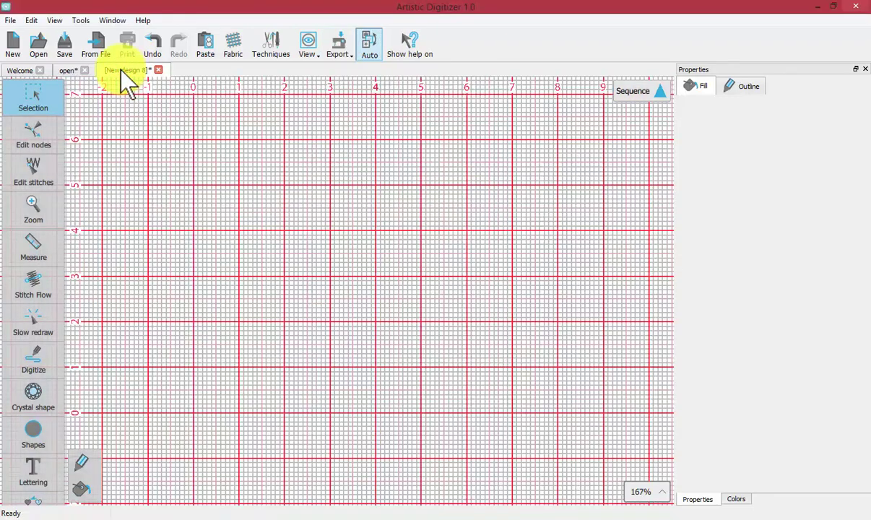
left_click(34, 439)
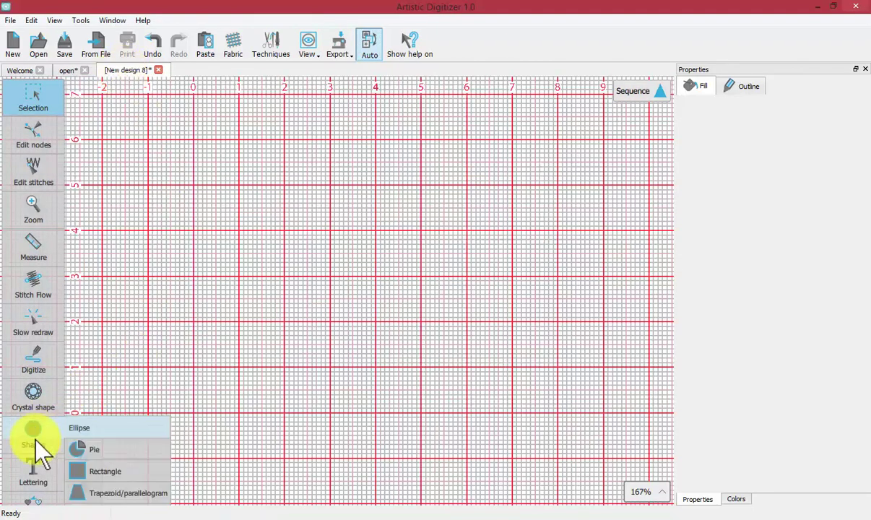
left_click(102, 471)
left_click_drag(168, 230, 374, 406)
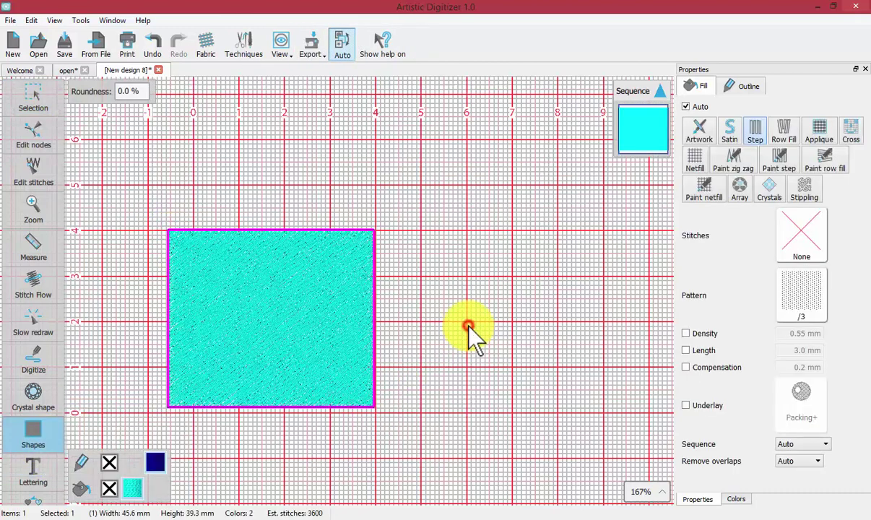
- Draw a cyan ellipse of about 30.5 × 26.6 mm over the rectangle's lower-right corner
left_click(463, 291)
left_click(452, 296)
left_click(32, 437)
left_click(93, 384)
left_click_drag(286, 324, 405, 416)
left_click_drag(427, 463, 424, 342)
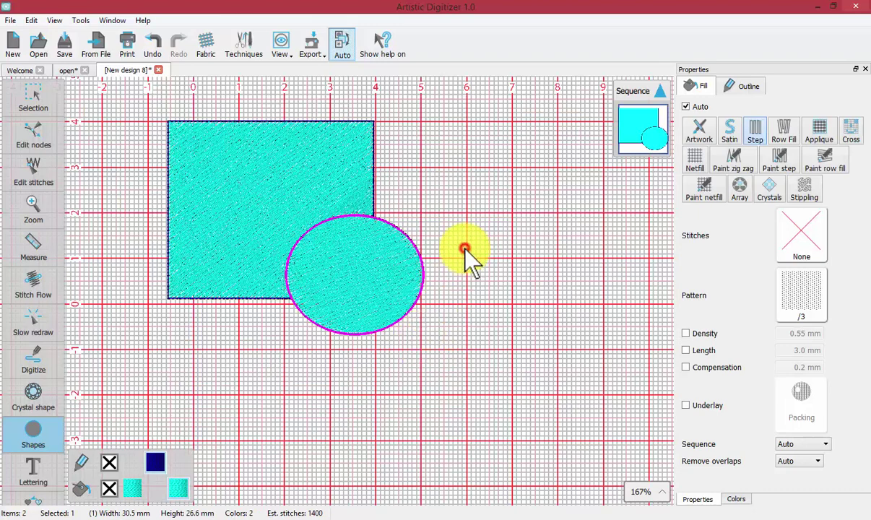
left_click(455, 230)
left_click(410, 197)
scroll(466, 225, "up", 1)
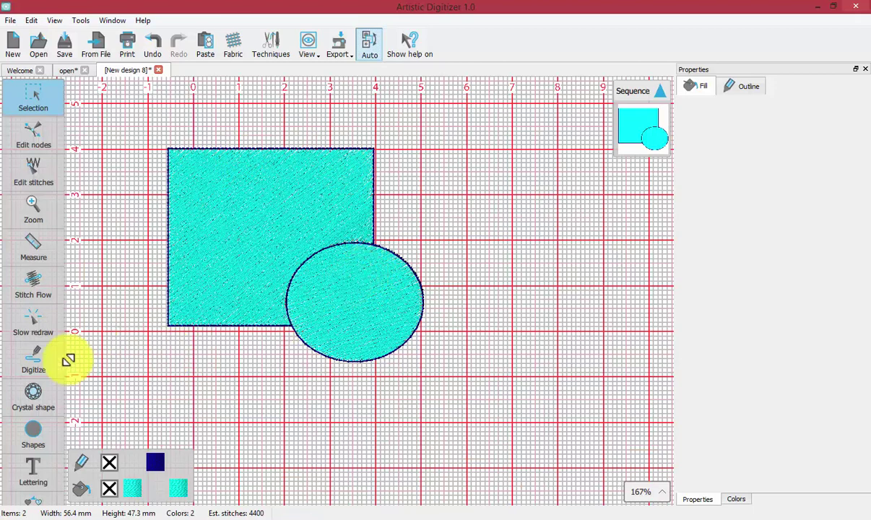
- Run Slow redraw to the end, sewing the rectangle then the ellipse (about 4400 stitches)
left_click(43, 350)
left_click(35, 323)
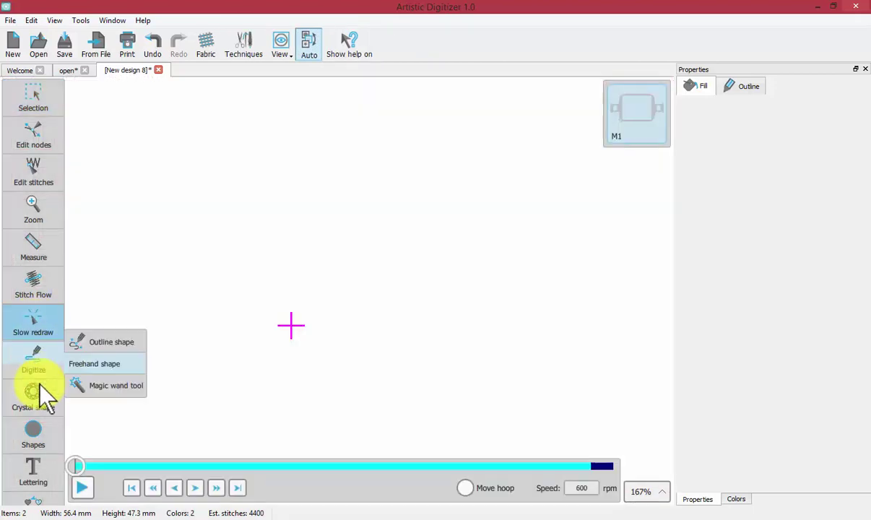
mouse_move(73, 468)
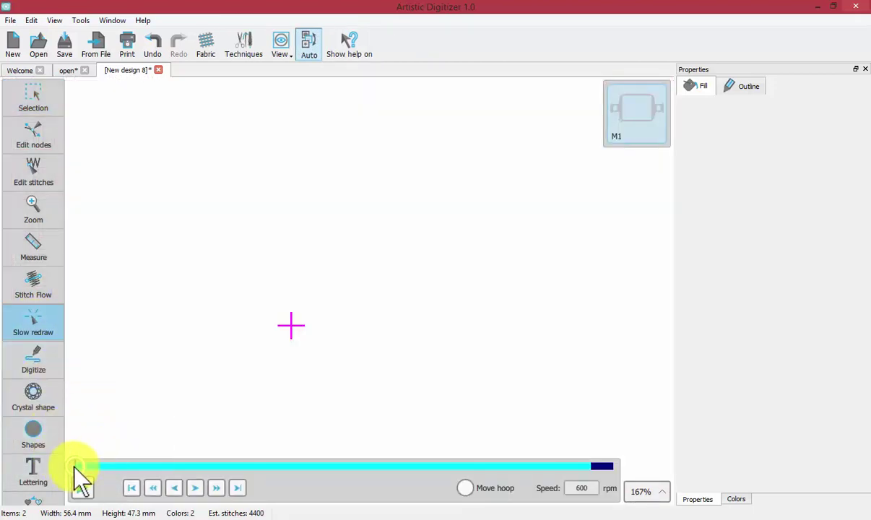
mouse_move(73, 466)
left_mouse_down()
mouse_move(402, 466)
mouse_move(414, 455)
mouse_move(470, 452)
mouse_move(634, 467)
left_mouse_up()
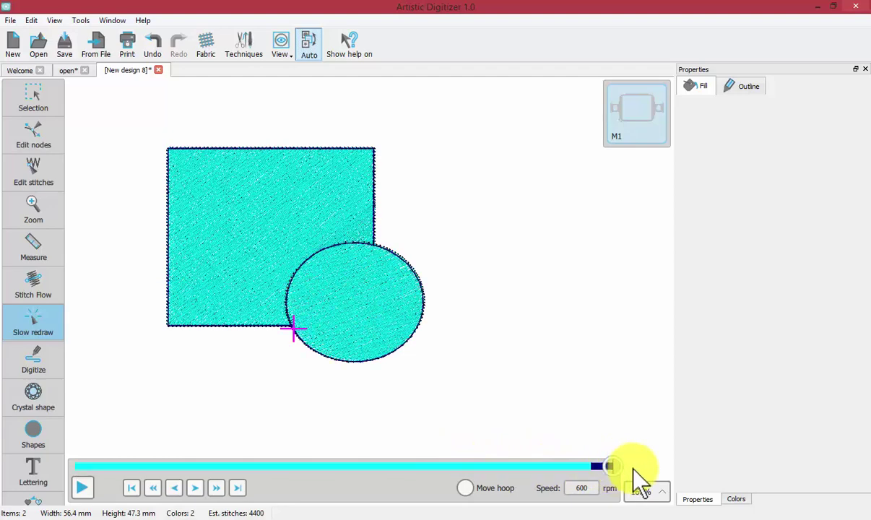
- Switch stitch sequencing from Auto to Manual
left_click(32, 91)
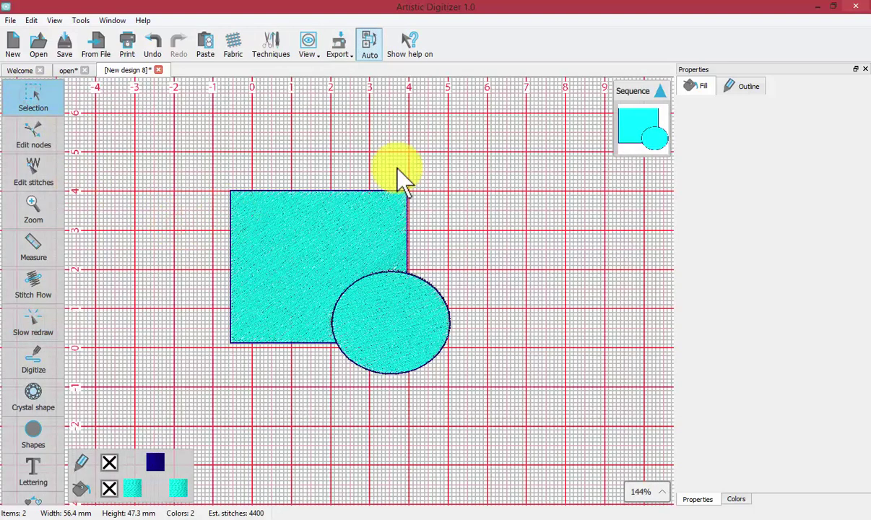
left_click(371, 44)
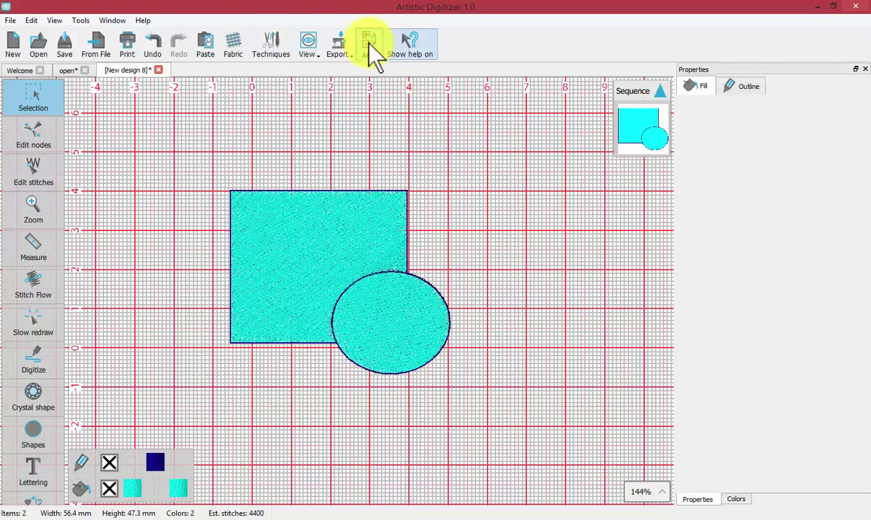
left_click(368, 44)
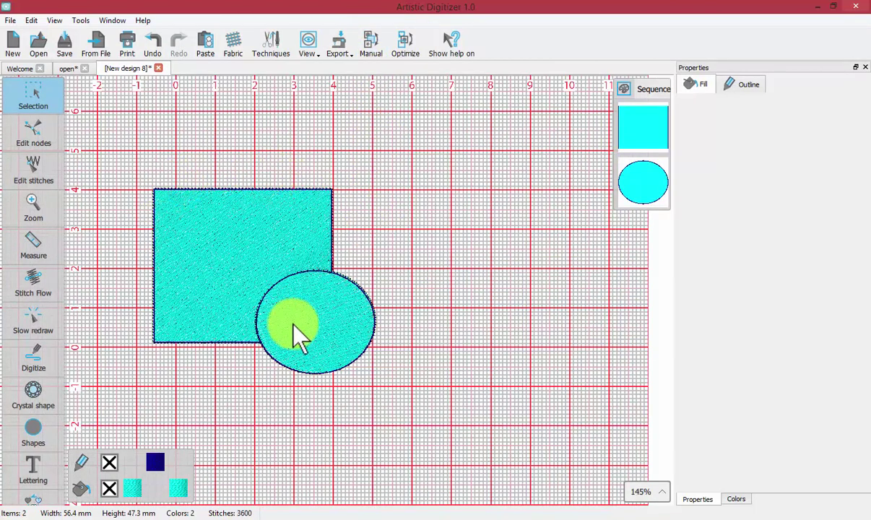
- Replay the stitching with Slow redraw, then return to the editing view
left_click(26, 329)
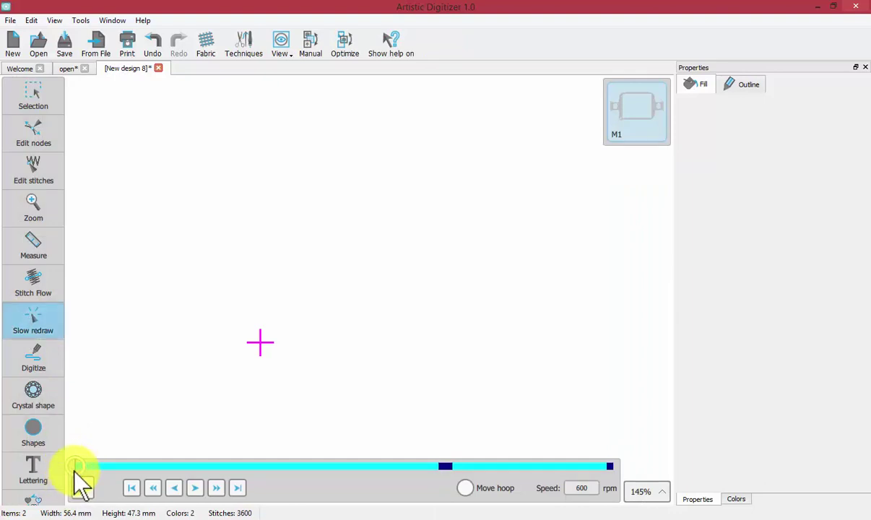
mouse_move(73, 463)
left_mouse_down()
mouse_move(411, 455)
mouse_move(496, 465)
mouse_move(611, 461)
mouse_move(630, 473)
left_mouse_up()
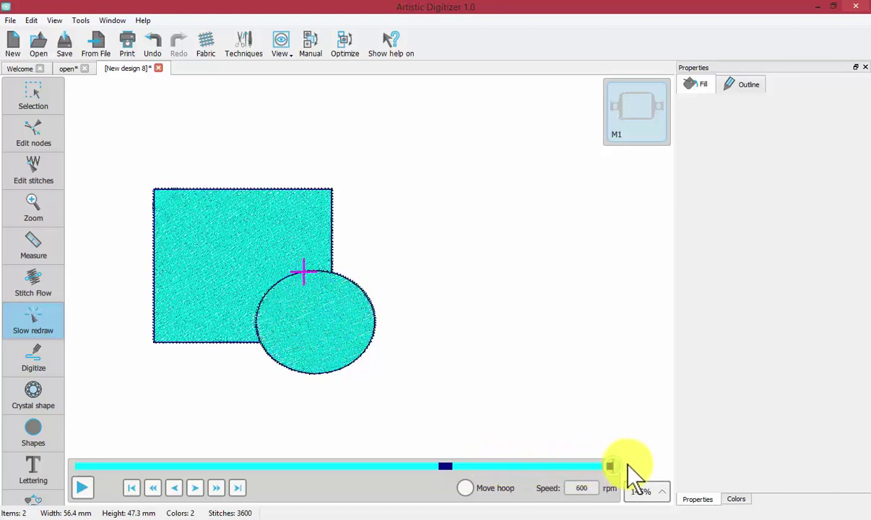
left_click(22, 90)
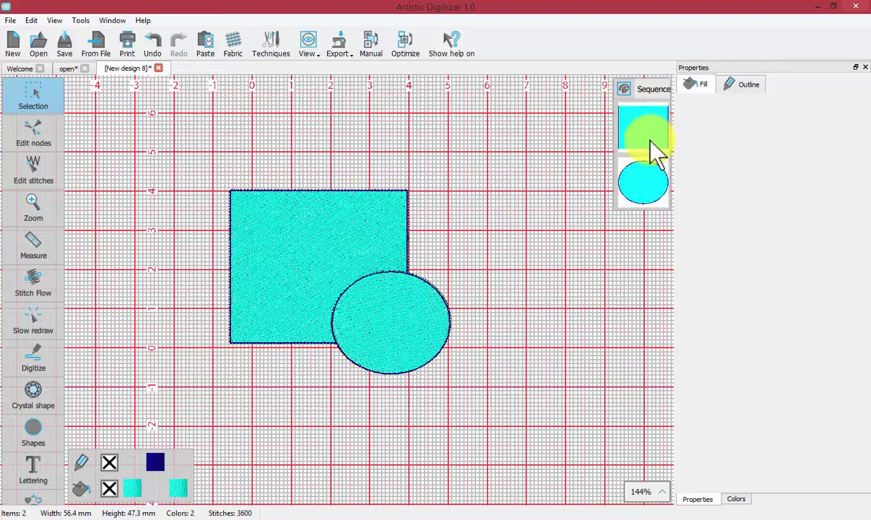
- Restore Auto sequencing and set the ellipse's Remove overlaps to Never, raising the estimate to 4900 stitches
left_click(371, 45)
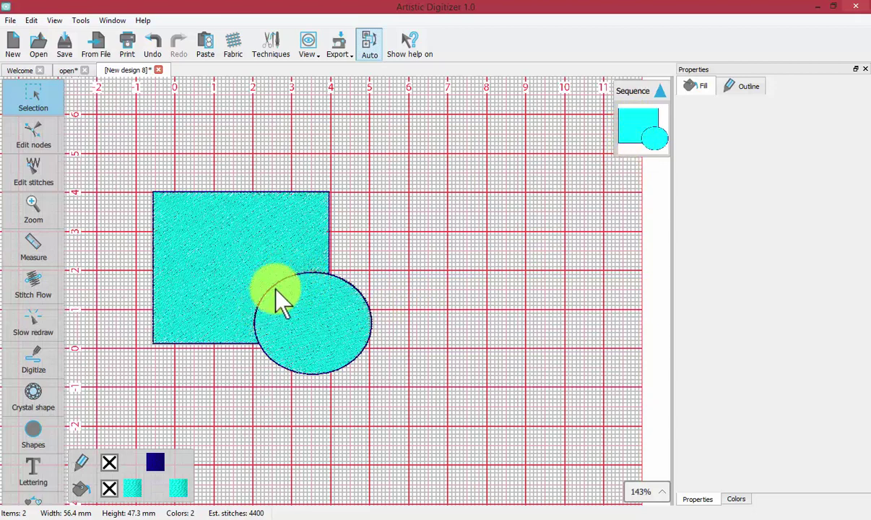
left_click(354, 303)
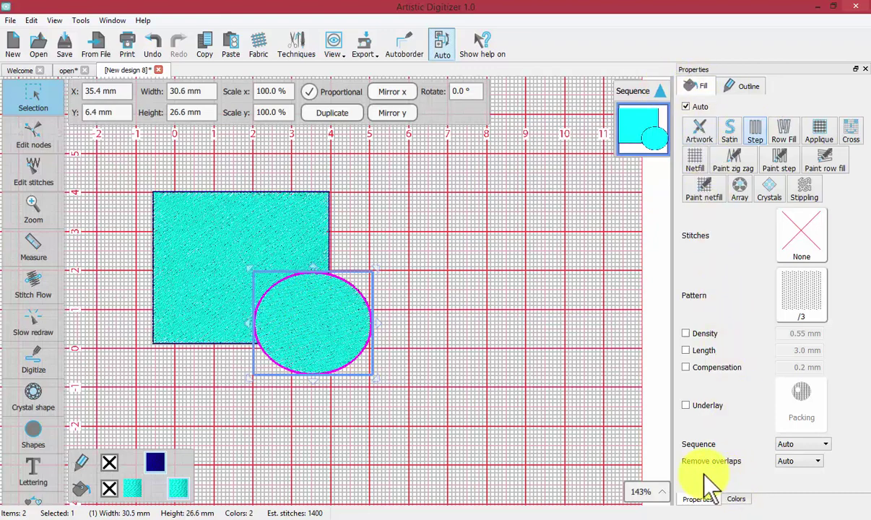
left_click(812, 460)
left_click(791, 472)
left_click(496, 348)
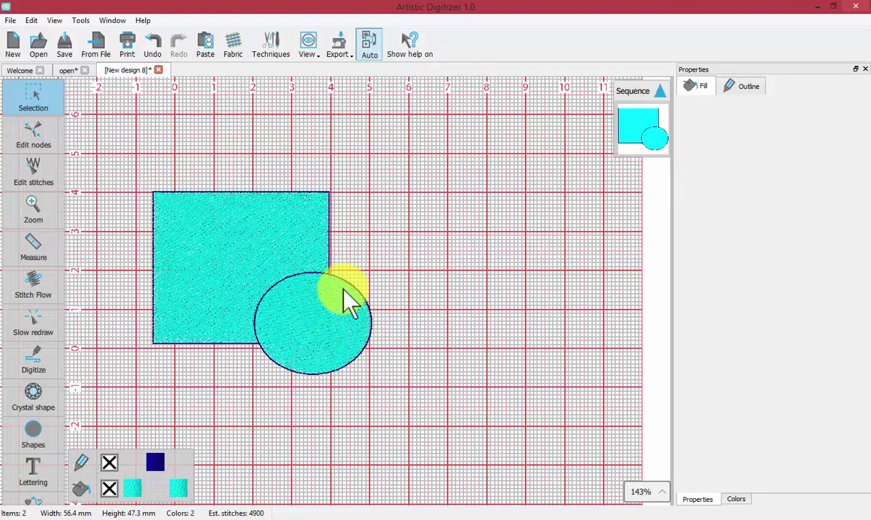
- Replay the stitch-out showing the full ellipse sewn over the rectangle, then reselect the ellipse
left_click(36, 325)
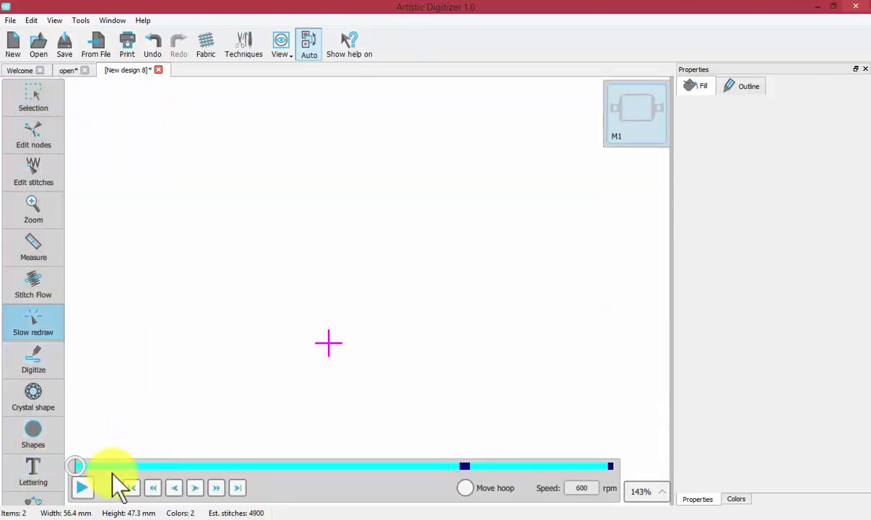
left_click(82, 488)
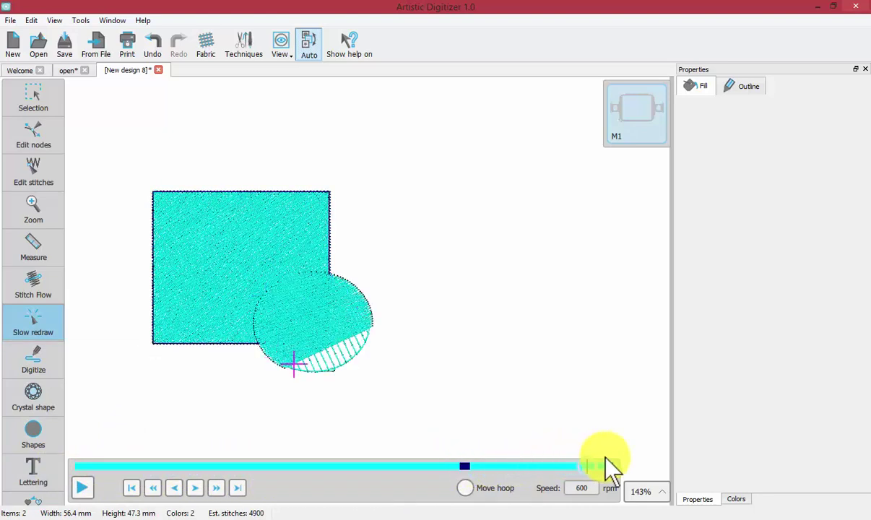
left_click(30, 91)
left_click(429, 330)
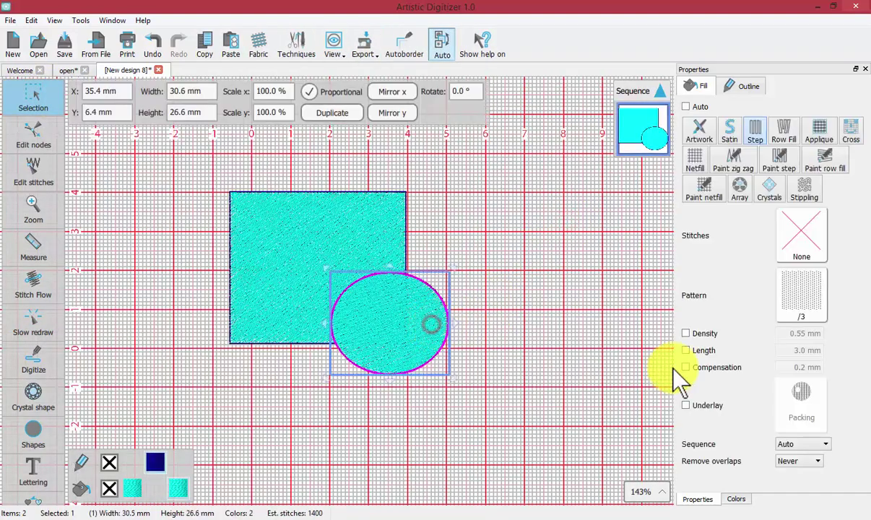
- Set the ellipse's Remove overlaps back to Auto, returning the estimate to 4400 stitches
left_click(808, 462)
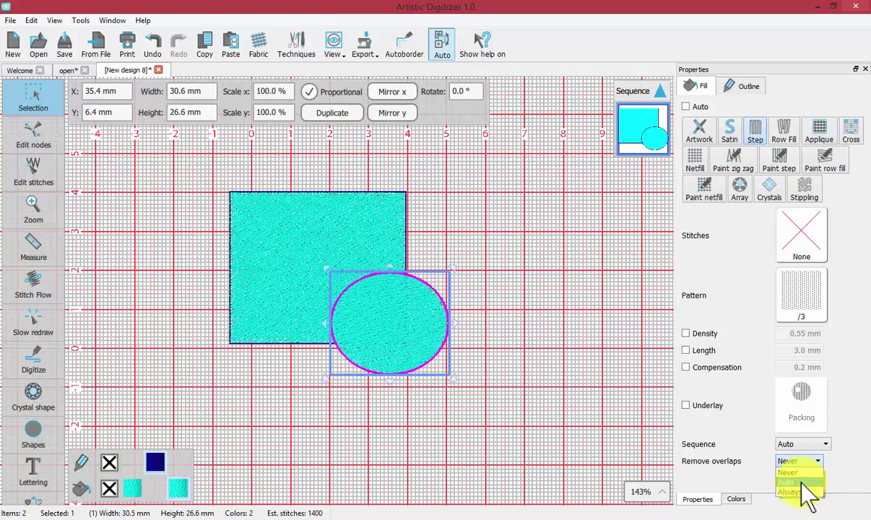
left_click(801, 483)
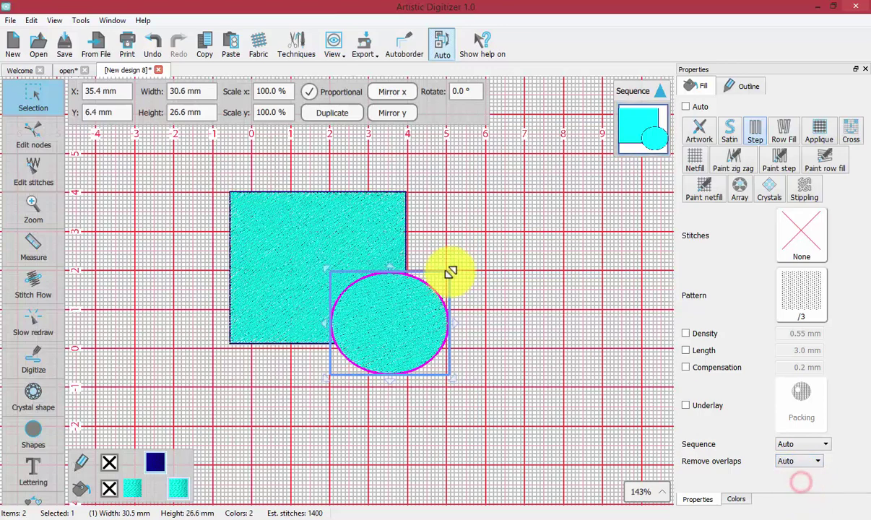
left_click(506, 286)
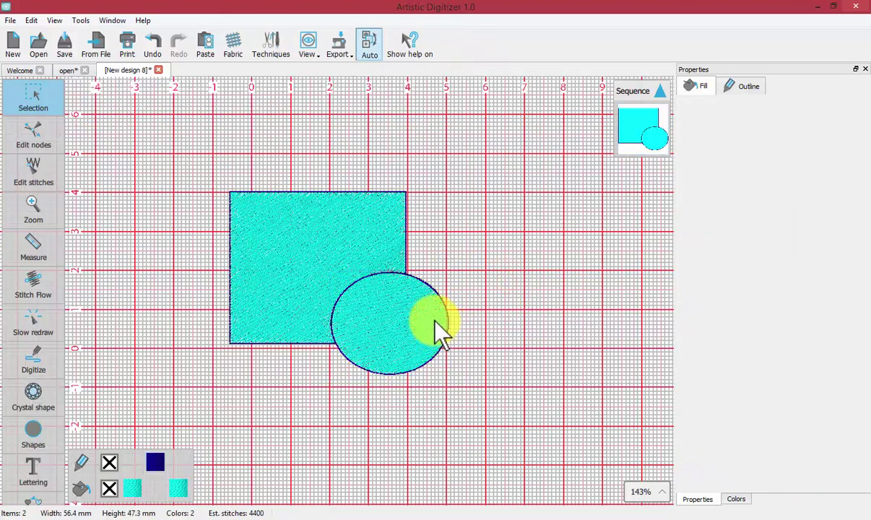
left_click(435, 324)
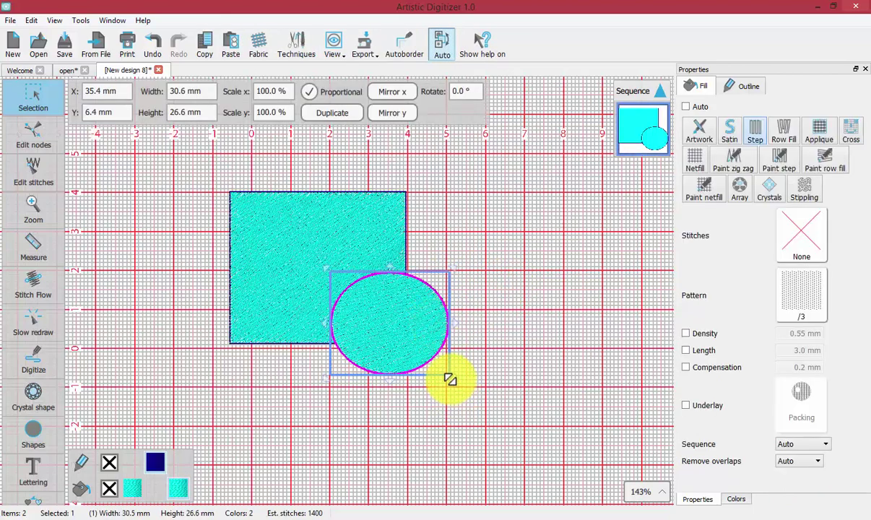
- Resize the ellipse to about 9.2 × 7.1 mm on the rectangle's right edge
left_click_drag(443, 373, 344, 317)
mouse_move(268, 286)
left_mouse_down()
mouse_move(317, 296)
mouse_move(284, 297)
mouse_move(340, 302)
left_mouse_up()
mouse_move(249, 292)
left_mouse_down()
mouse_move(290, 291)
mouse_move(296, 273)
mouse_move(303, 278)
left_mouse_up()
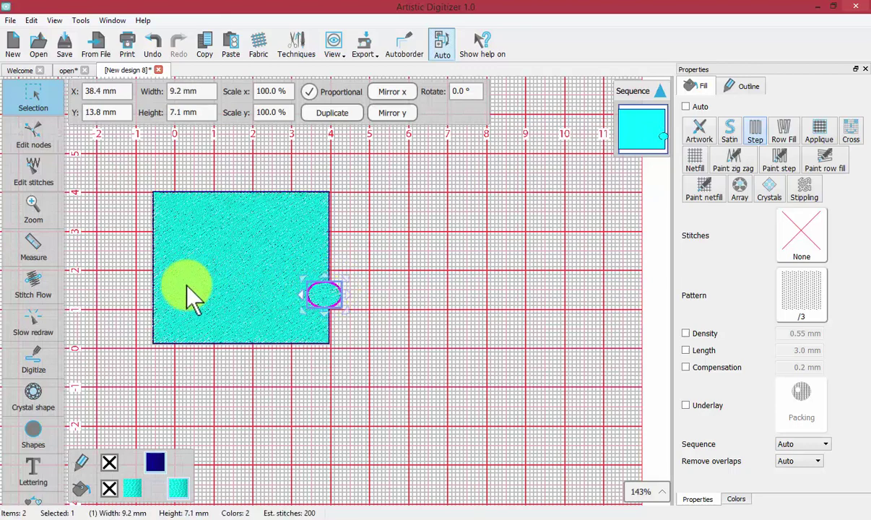
- Preview the notched fill with Slow redraw, then reselect the small ellipse
left_click(31, 323)
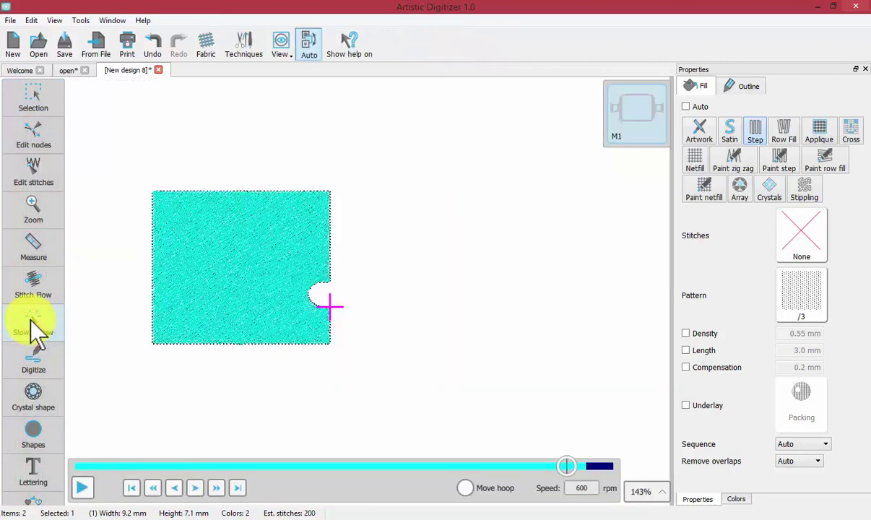
left_click(37, 89)
left_click(304, 154)
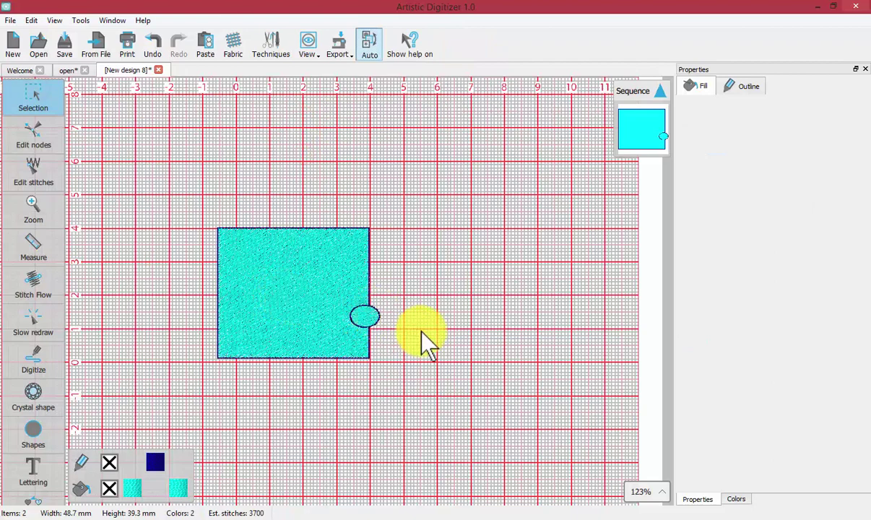
left_click(370, 316)
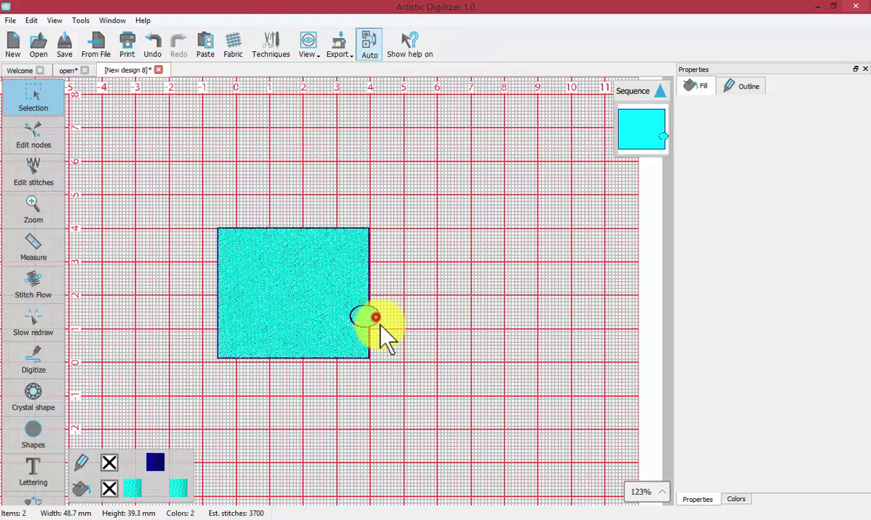
left_click(20, 93)
left_click(97, 91)
left_click_drag(430, 265, 344, 338)
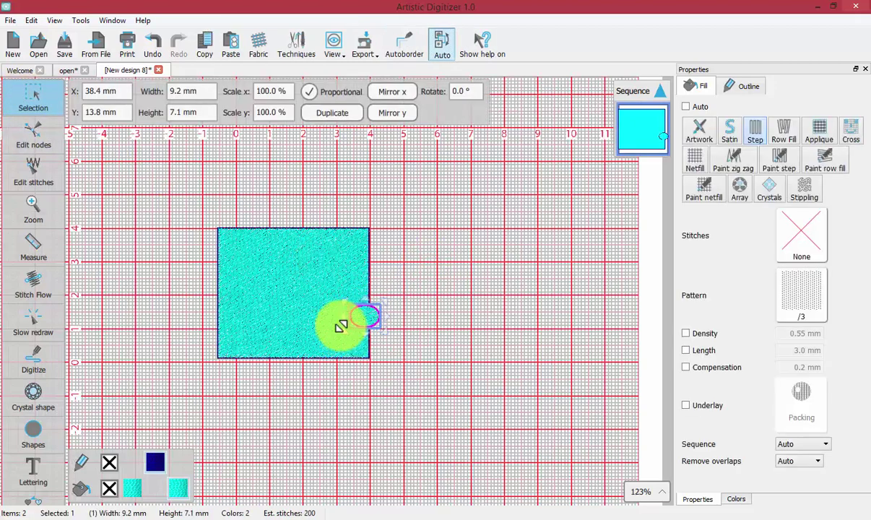
- Delete the small ellipse and add script lettering reading 'Trev'
key("Delete")
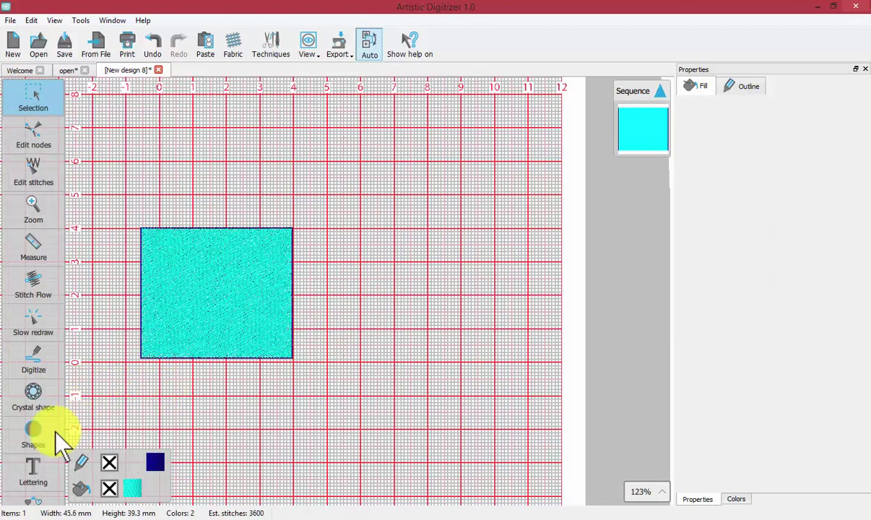
left_click(32, 470)
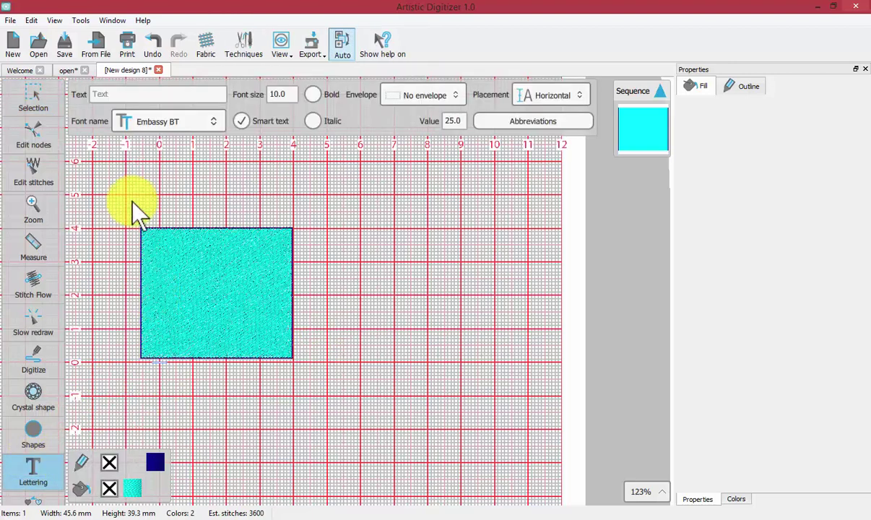
left_click(106, 92)
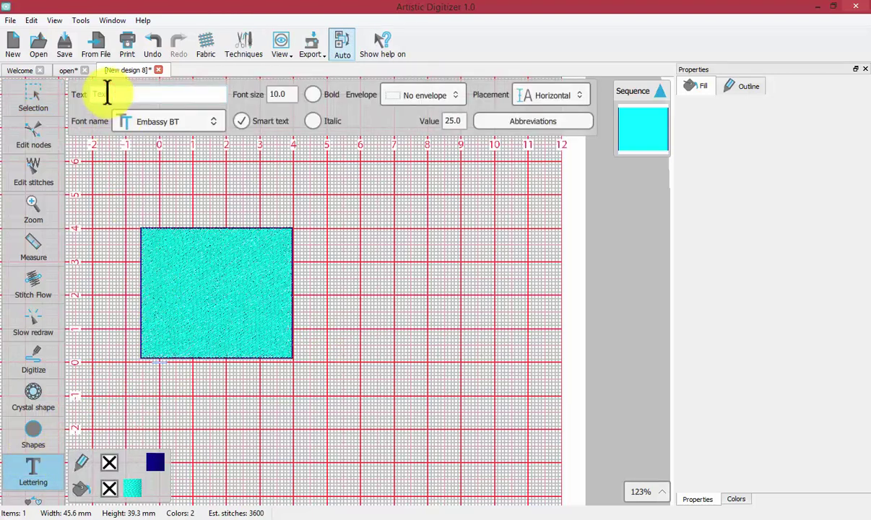
type("tREV")
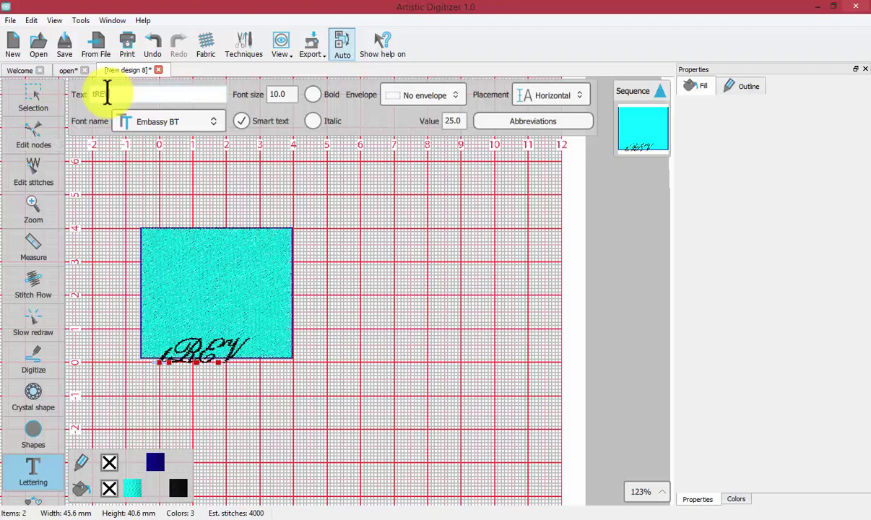
left_click(116, 90)
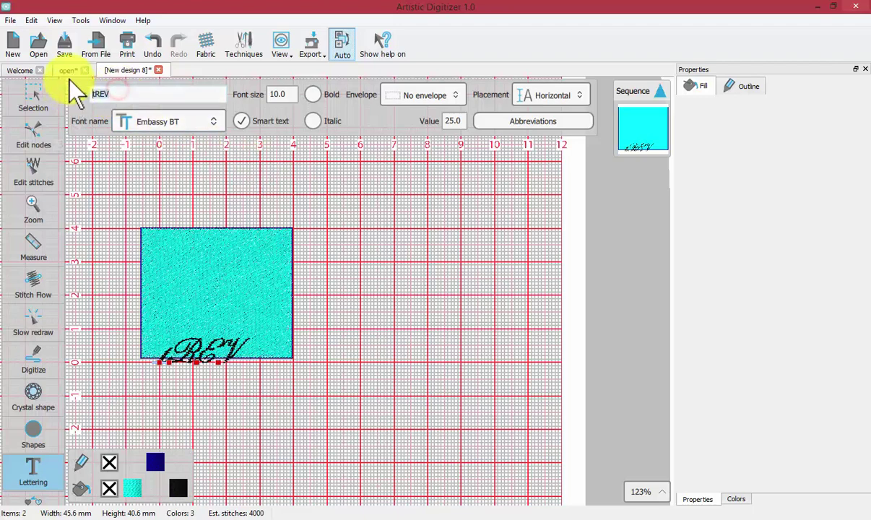
type("Tree")
- Move the 'Trev' lettering into the middle of the cyan rectangle
left_click(30, 88)
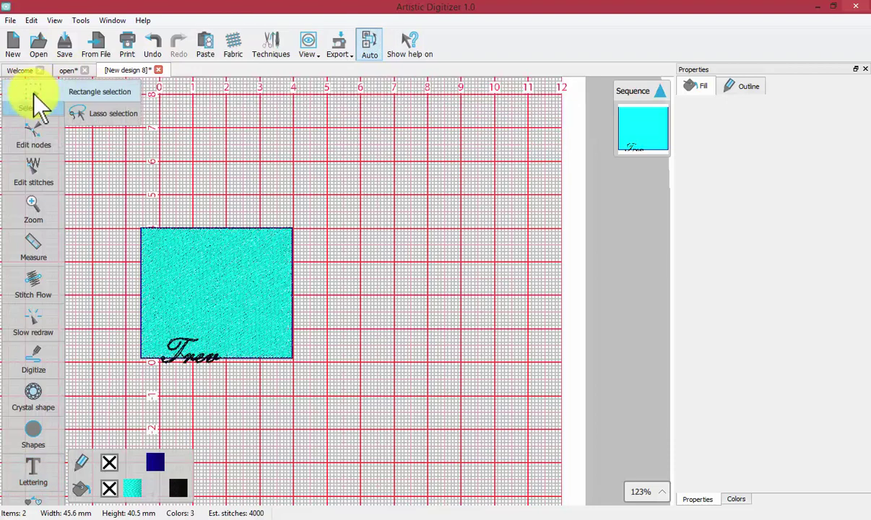
left_click(185, 340)
left_click(196, 409)
left_click(186, 360)
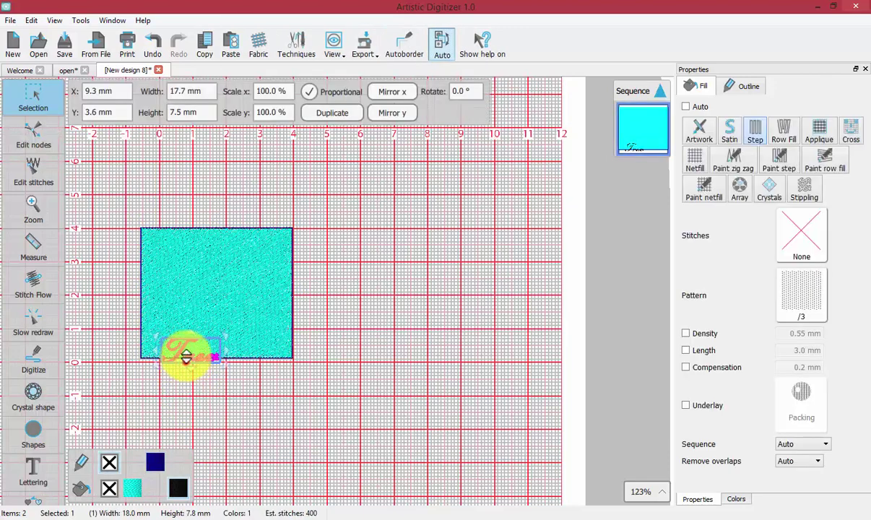
left_click_drag(185, 357, 210, 296)
left_click(154, 44)
left_click_drag(195, 349, 264, 317)
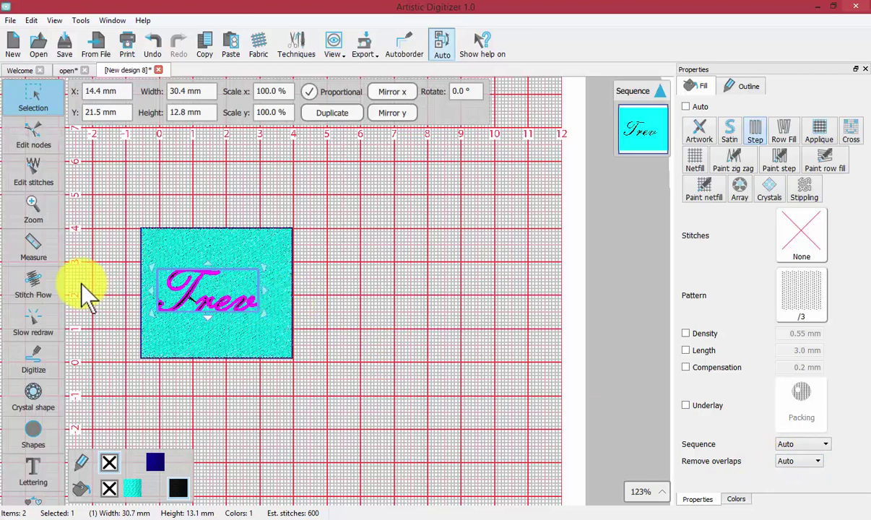
left_click(26, 319)
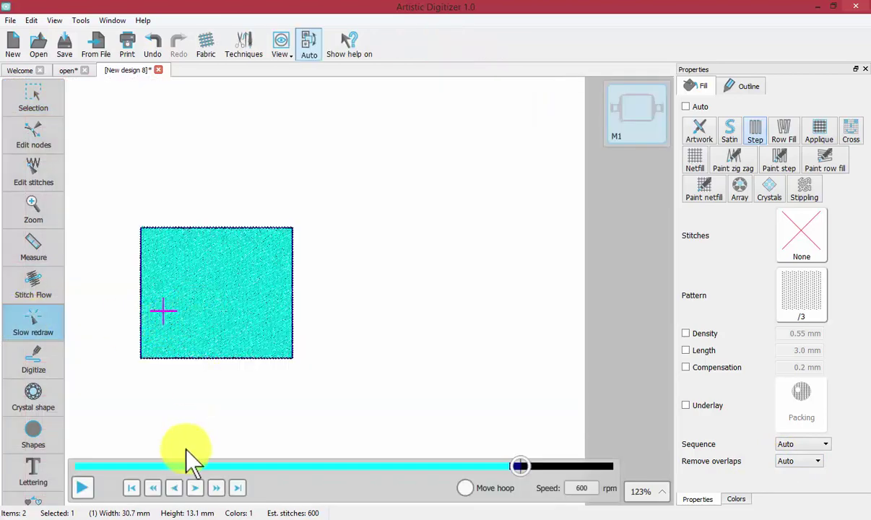
mouse_move(554, 466)
left_mouse_down()
mouse_move(273, 439)
mouse_move(287, 452)
left_mouse_up()
left_click_drag(345, 449, 613, 468)
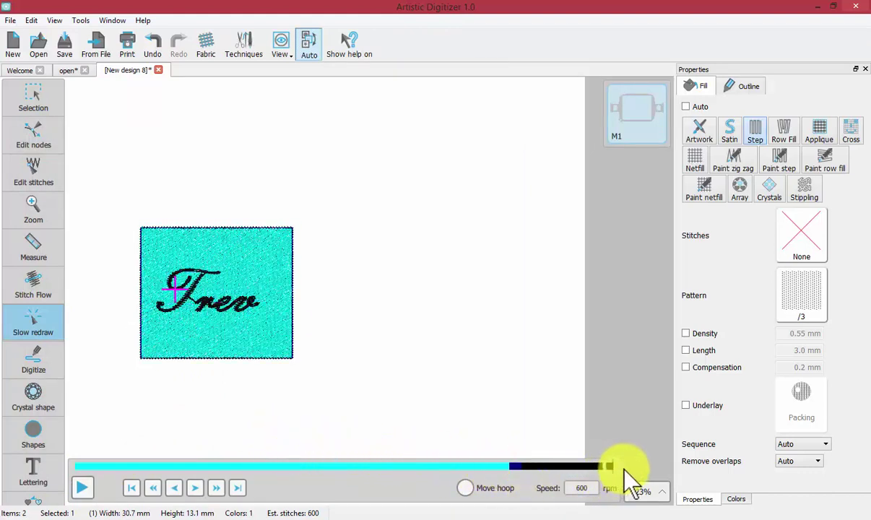
left_click(38, 96)
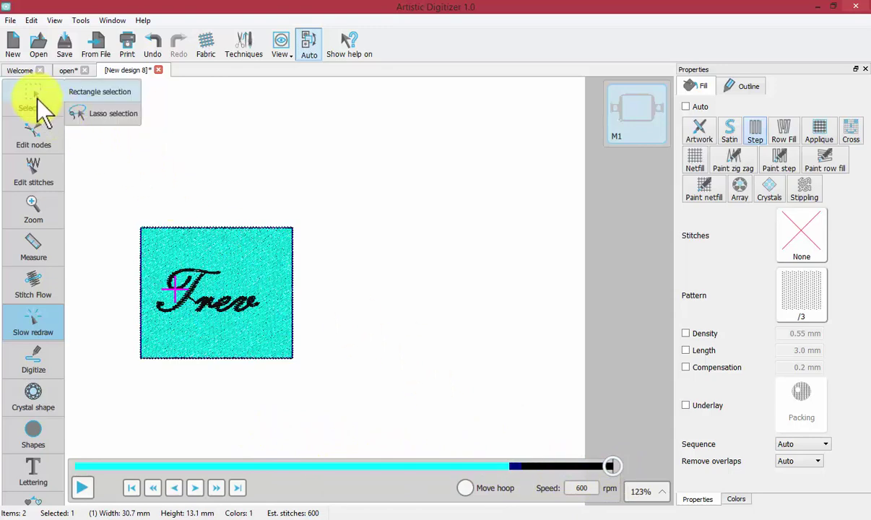
left_click(31, 94)
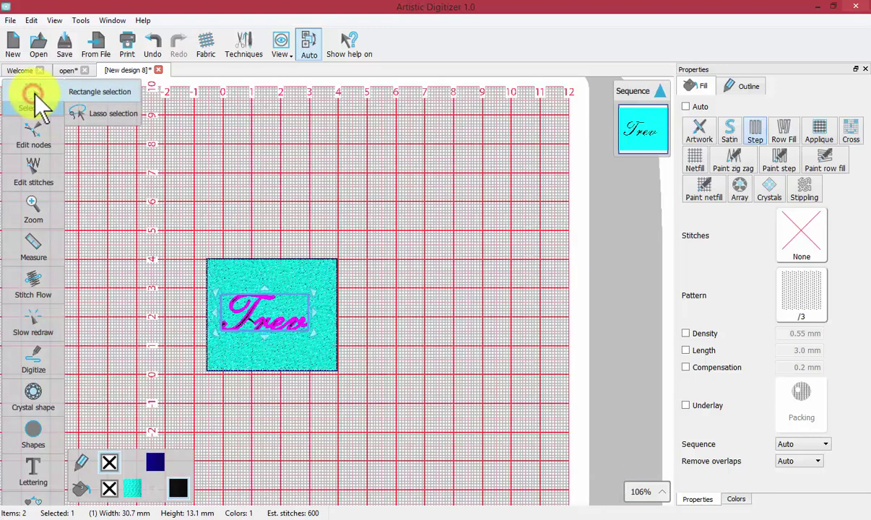
left_click(304, 203)
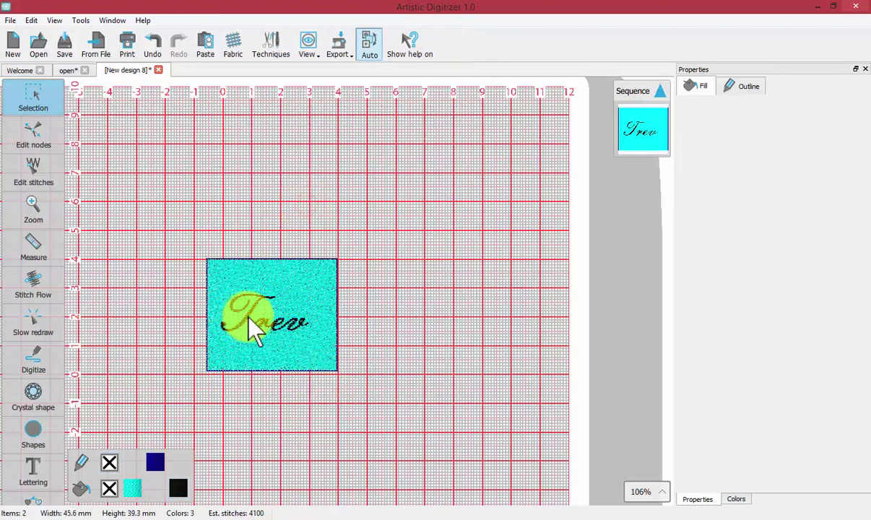